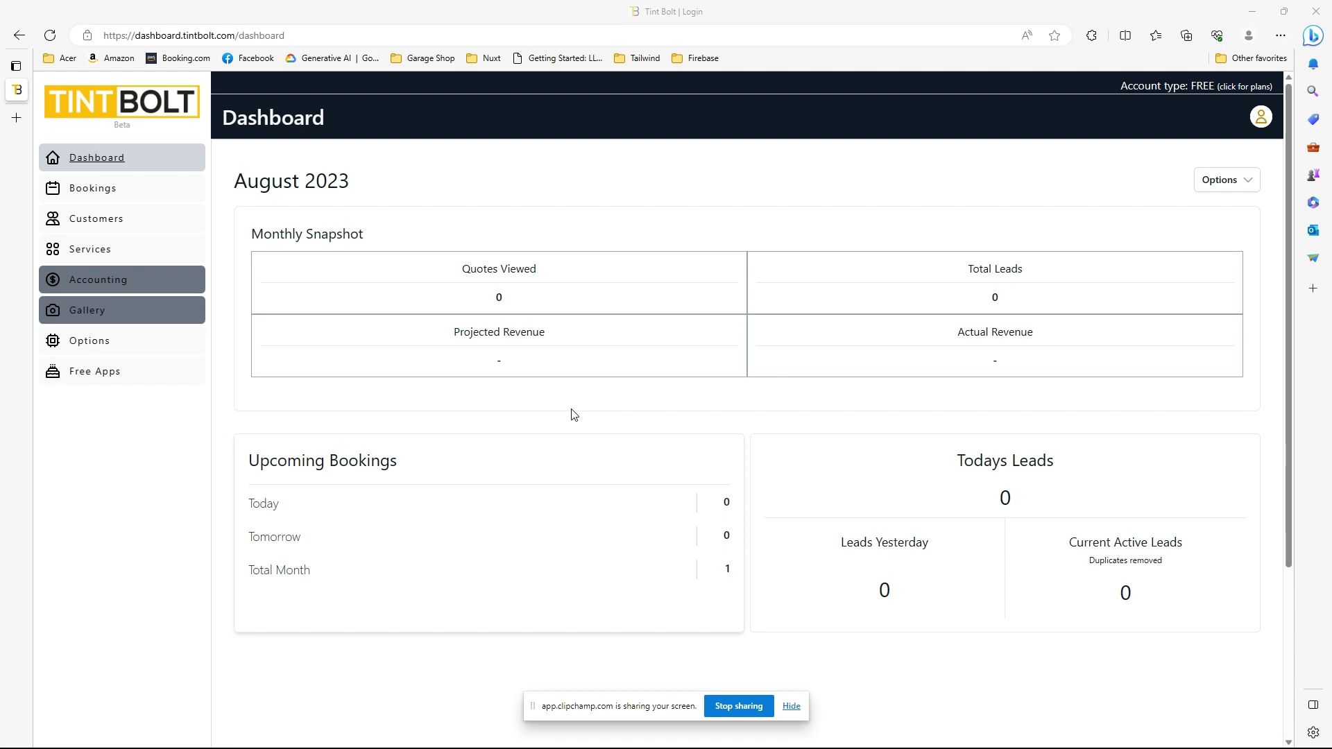
- Go to the Services page listing Tinting Services and the under-construction categories
{"action": "left_click", "coordinate": [127, 250]}
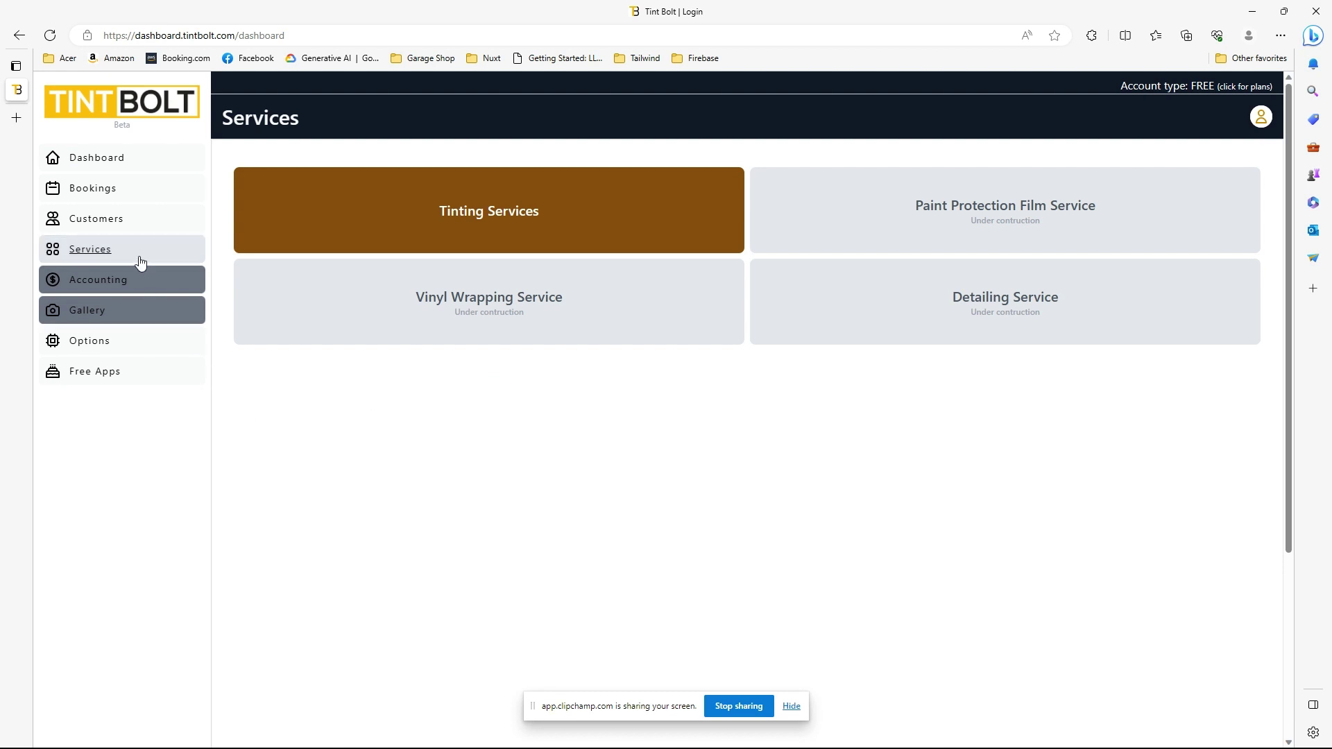
- Open Architectural Inquiries under Tinting Services and browse the recent inquiry cards and travel details
{"action": "left_click", "coordinate": [418, 240]}
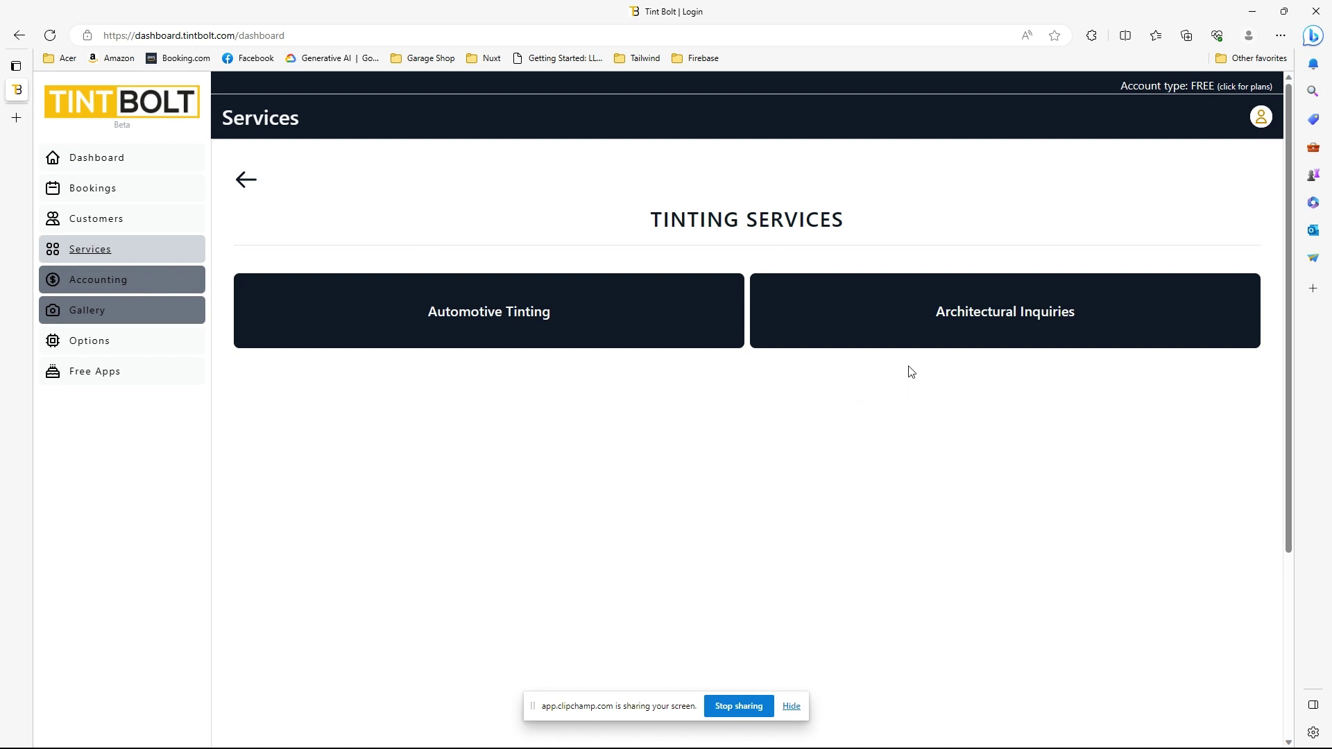
{"action": "left_click", "coordinate": [930, 324]}
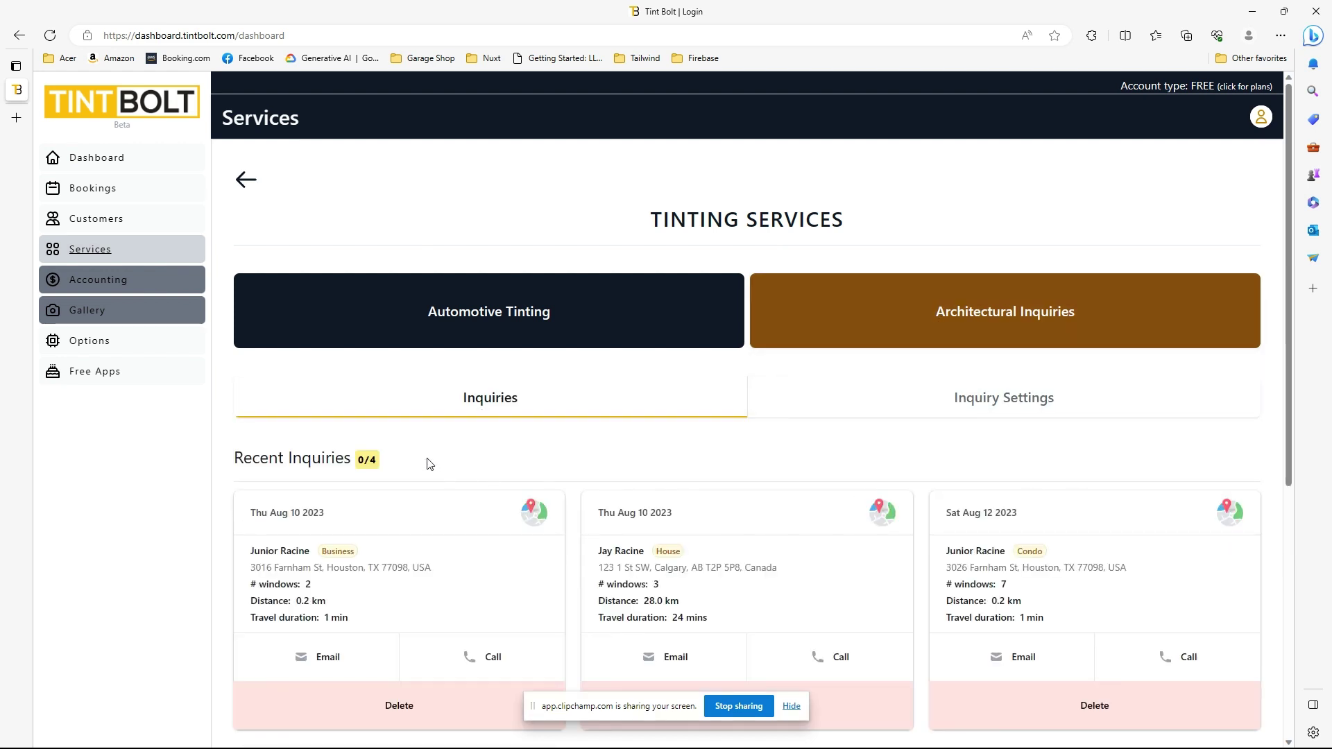
{"action": "scroll", "coordinate": [759, 472], "scroll_direction": "down", "scroll_amount": 5}
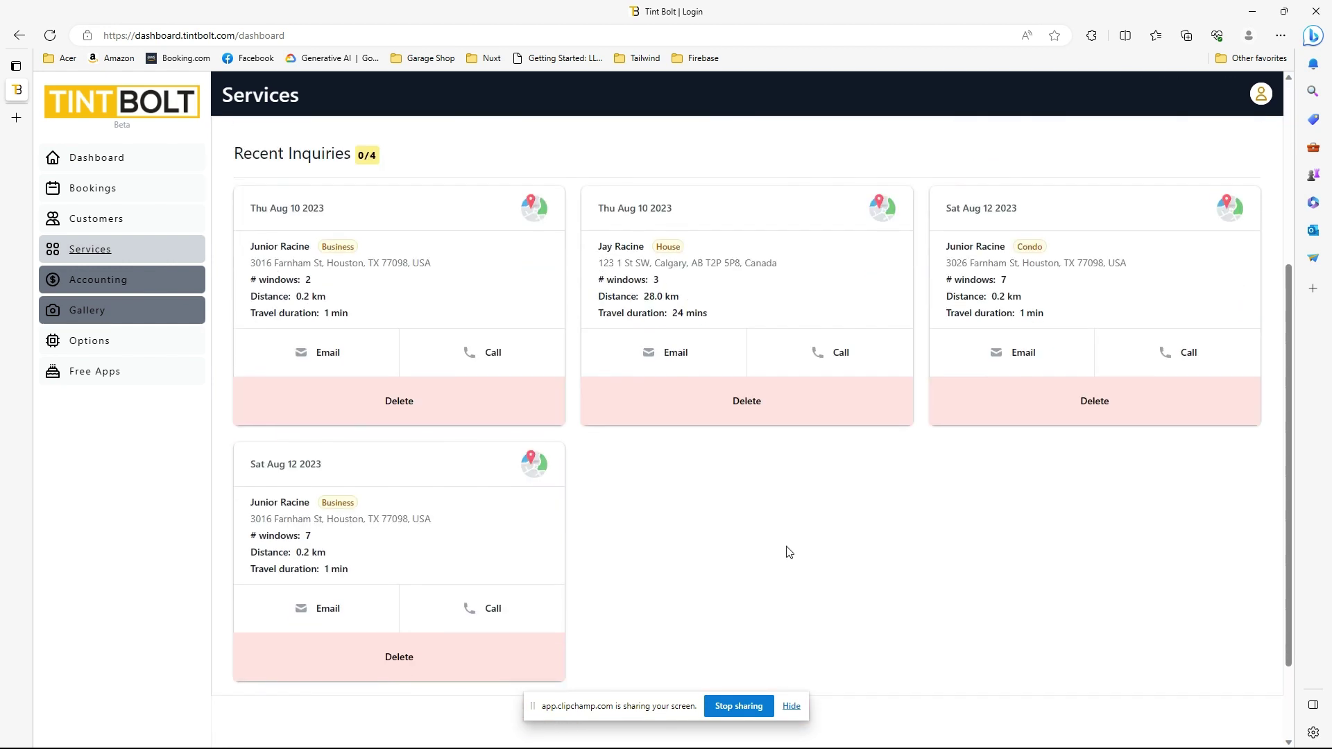
{"action": "scroll", "coordinate": [791, 555], "scroll_direction": "up", "scroll_amount": 5}
{"action": "scroll", "coordinate": [742, 444], "scroll_direction": "down", "scroll_amount": 2}
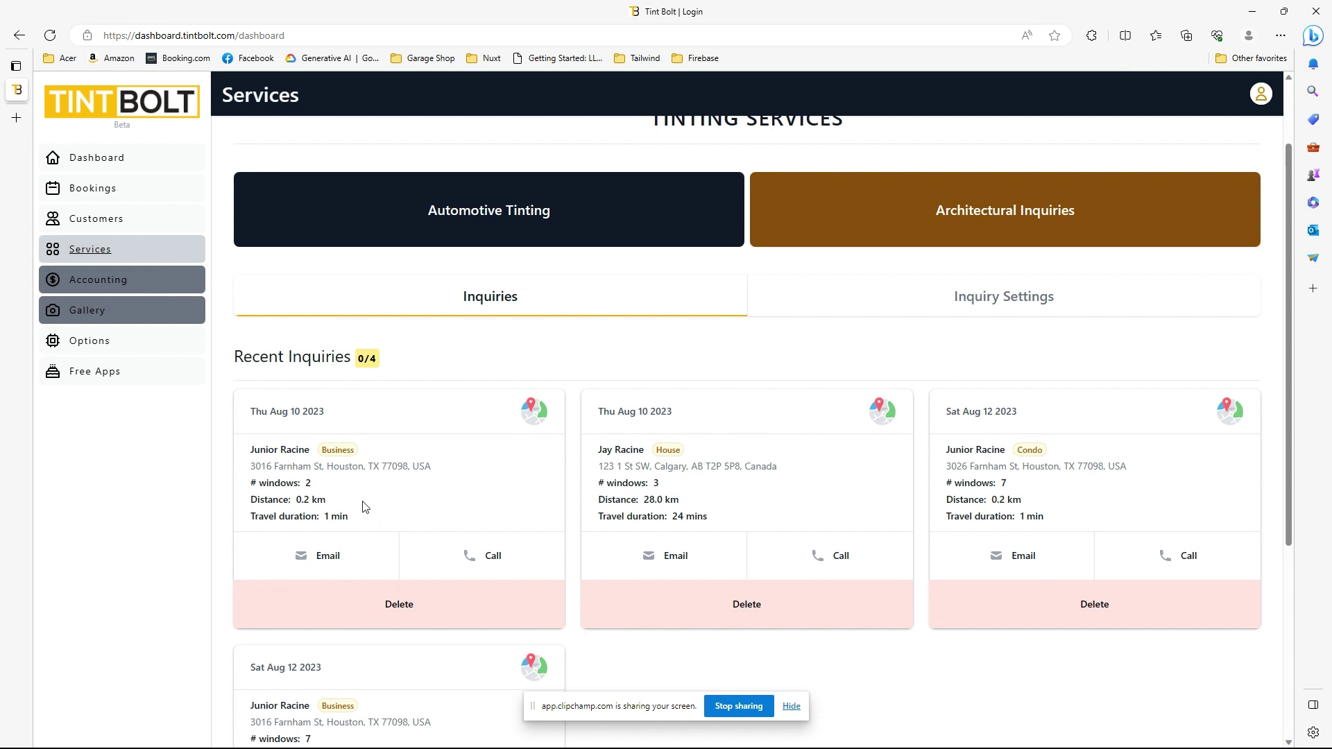
{"action": "left_click_drag", "start_coordinate": [368, 518], "coordinate": [312, 517]}
{"action": "left_click", "coordinate": [415, 516]}
- Review the Inquiry Settings tab, then go back to the four-service Services overview
{"action": "left_click", "coordinate": [944, 301]}
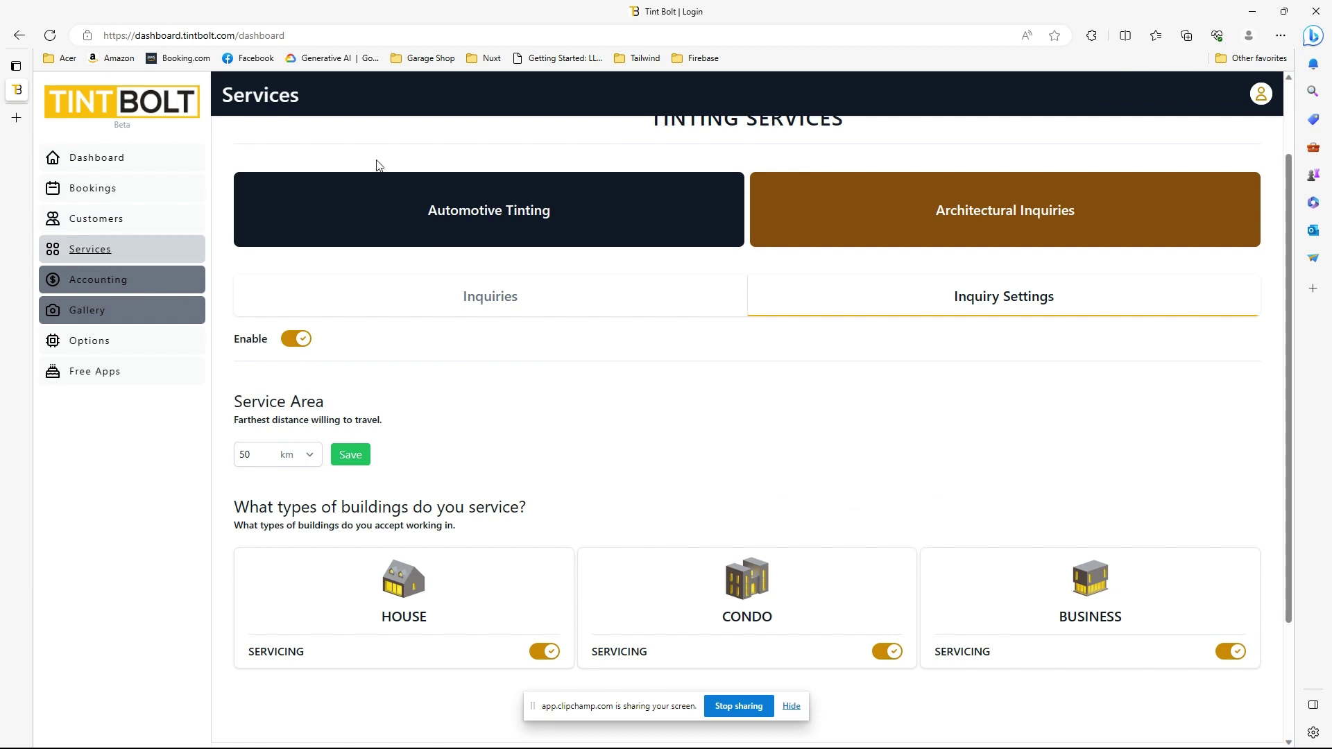
{"action": "scroll", "coordinate": [378, 165], "scroll_direction": "up", "scroll_amount": 2}
{"action": "left_click", "coordinate": [248, 181]}
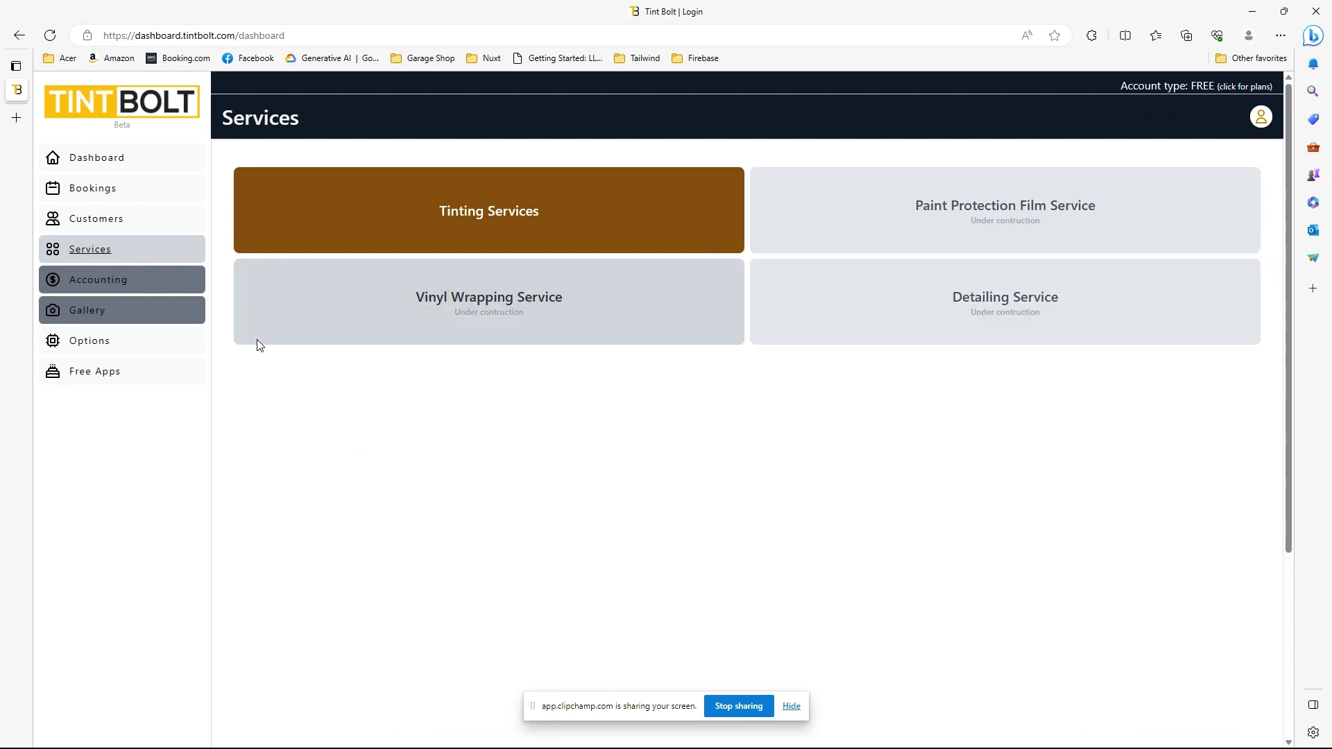
- Reopen the Architectural Inquiries settings and keep km as the 50 km service area unit
{"action": "left_click", "coordinate": [450, 218]}
{"action": "left_click", "coordinate": [851, 339]}
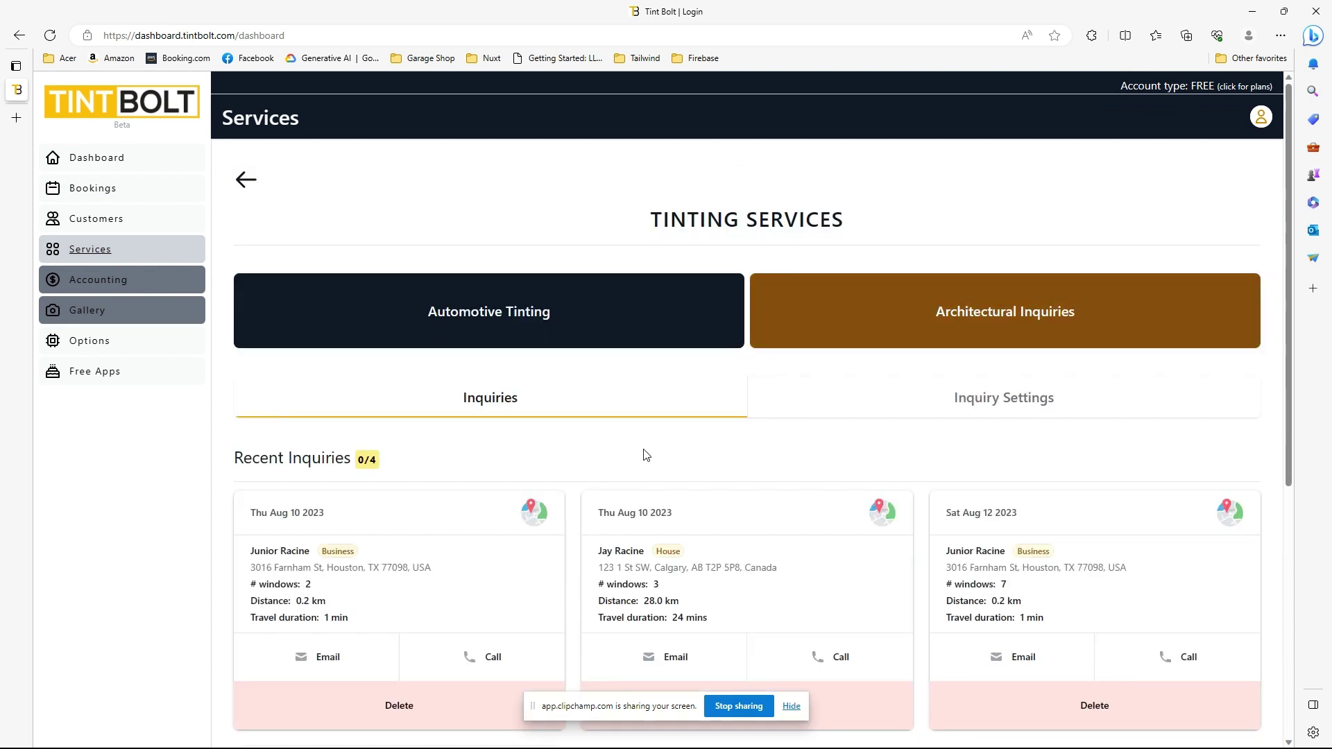
{"action": "left_click", "coordinate": [890, 399]}
{"action": "scroll", "coordinate": [548, 460], "scroll_direction": "down", "scroll_amount": 2}
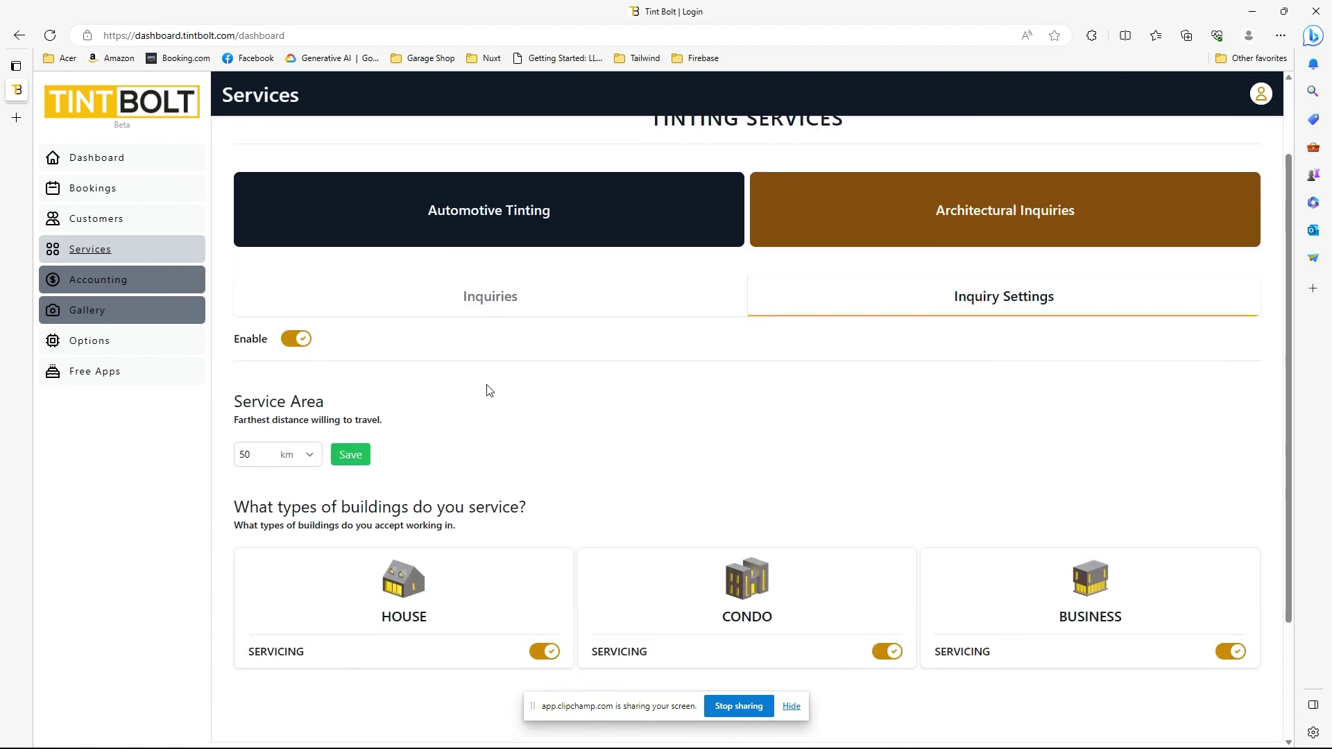
{"action": "left_click", "coordinate": [297, 455]}
{"action": "left_click", "coordinate": [491, 452]}
- Leave House and Condo servicing on and turn Business servicing off
{"action": "scroll", "coordinate": [557, 469], "scroll_direction": "down", "scroll_amount": 3}
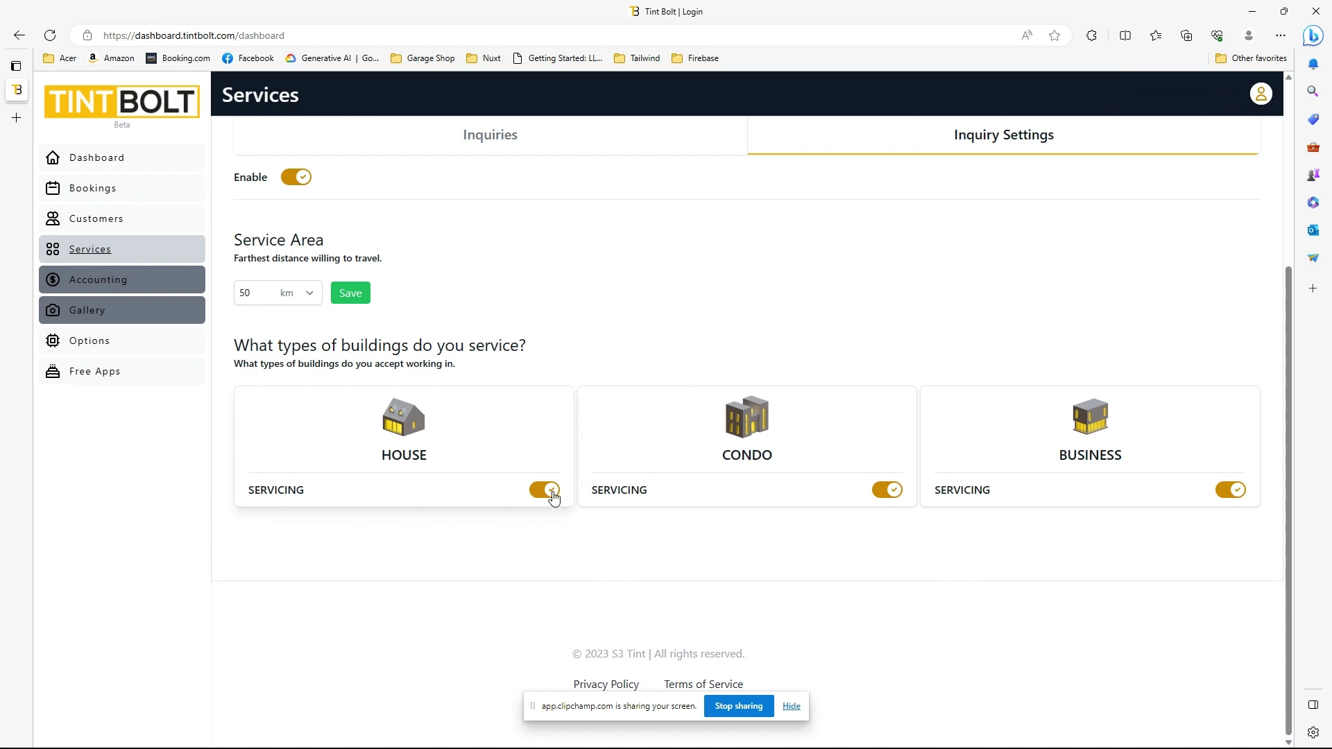
{"action": "left_click", "coordinate": [547, 490]}
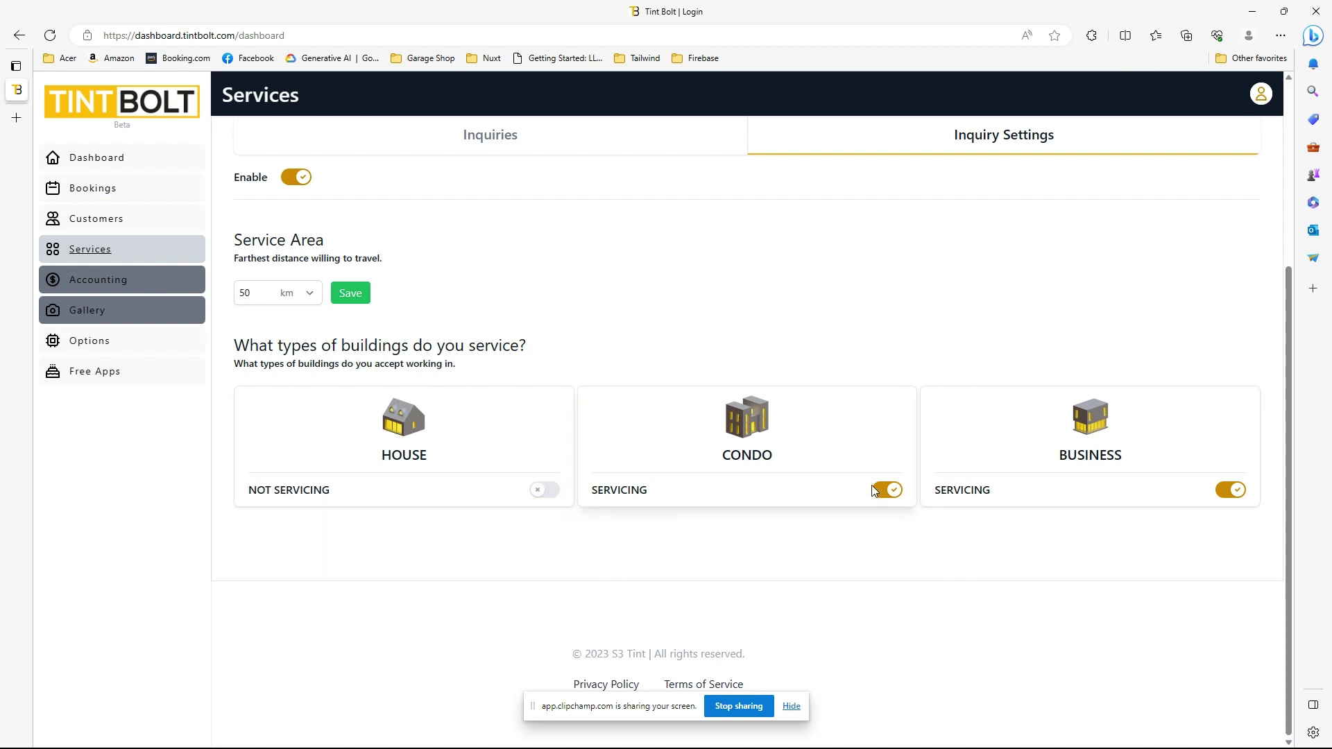
{"action": "left_click", "coordinate": [876, 494]}
{"action": "left_click", "coordinate": [1227, 492]}
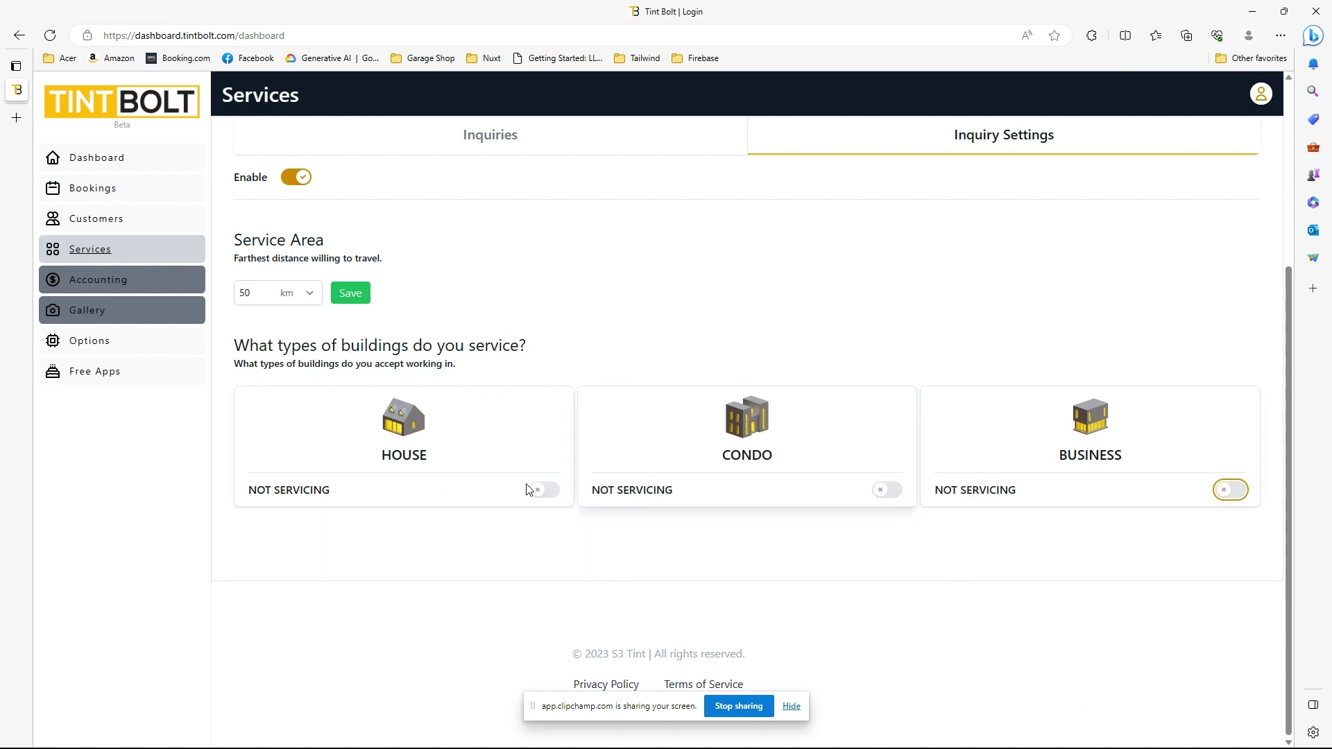
{"action": "left_click", "coordinate": [544, 490]}
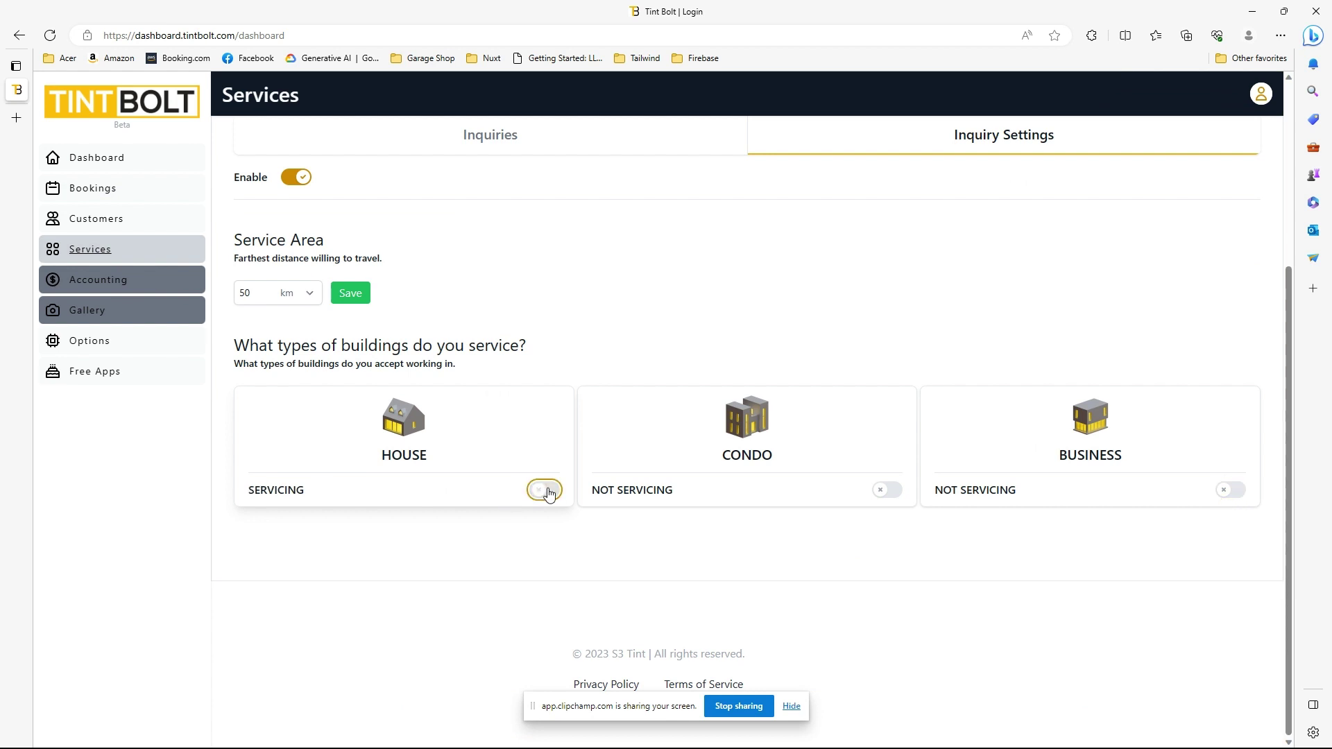
{"action": "left_click", "coordinate": [891, 492]}
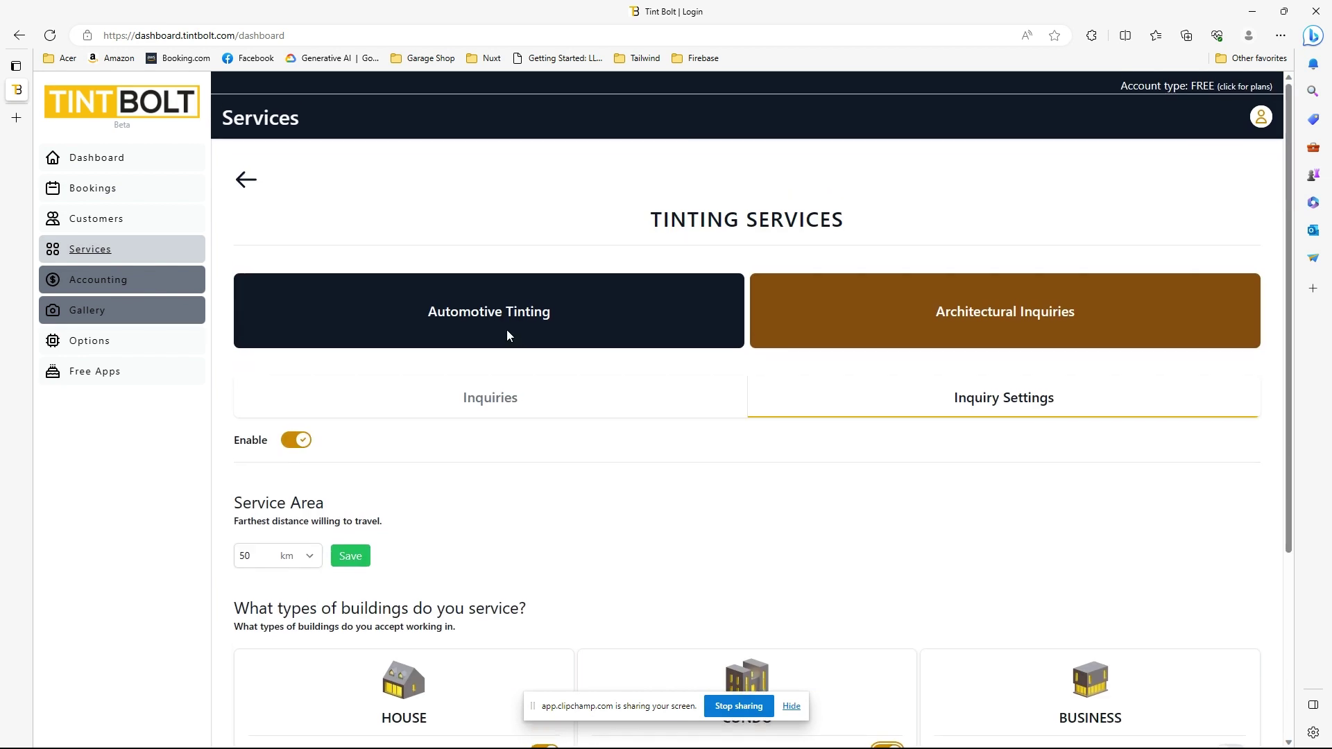
- Open the Landing page link from the account Profile panel in a new tab
{"action": "left_click", "coordinate": [1261, 118]}
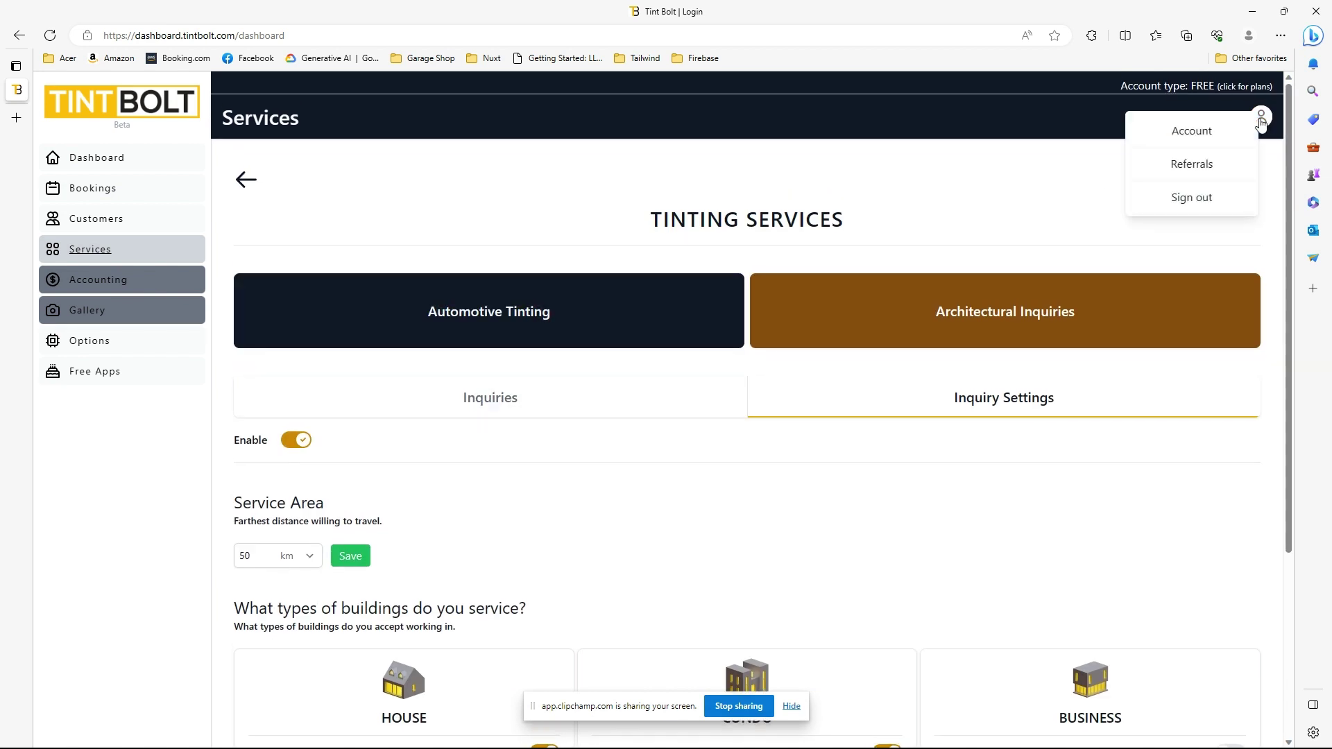
{"action": "left_click", "coordinate": [1212, 130]}
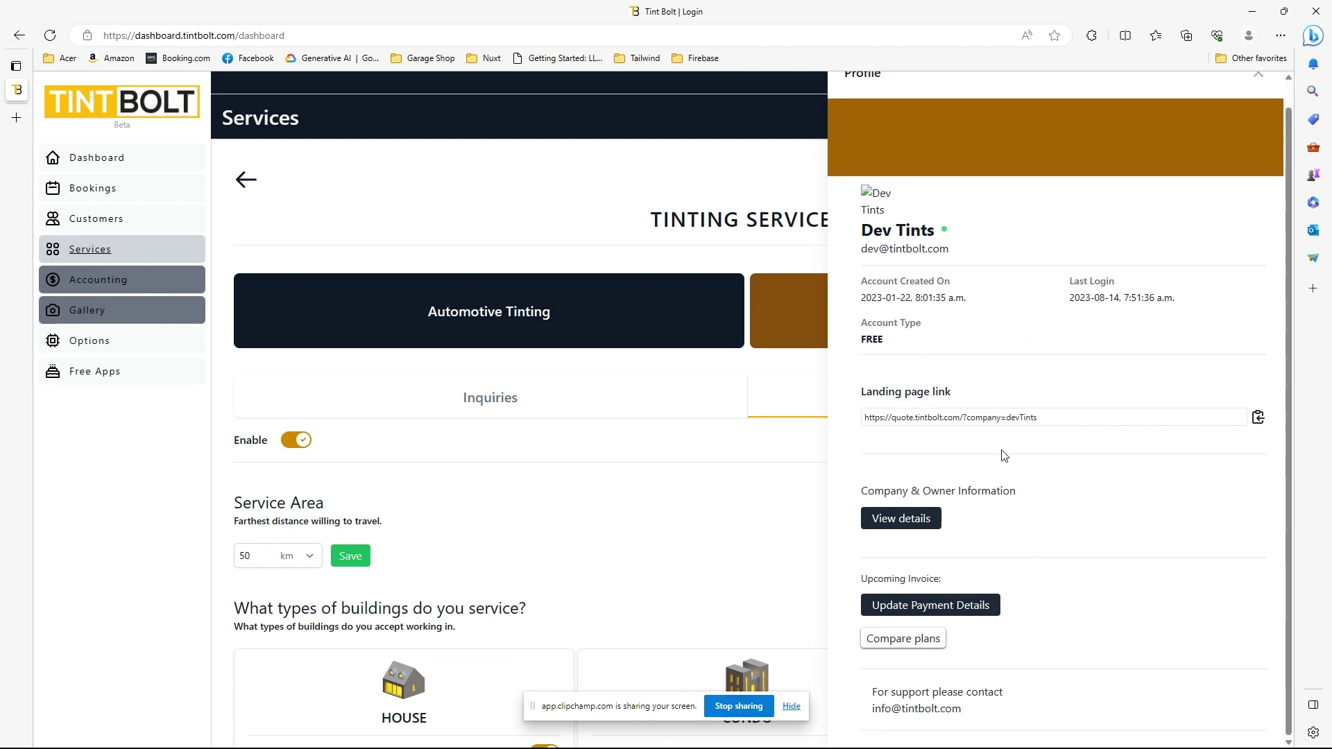
{"action": "left_click", "coordinate": [929, 419]}
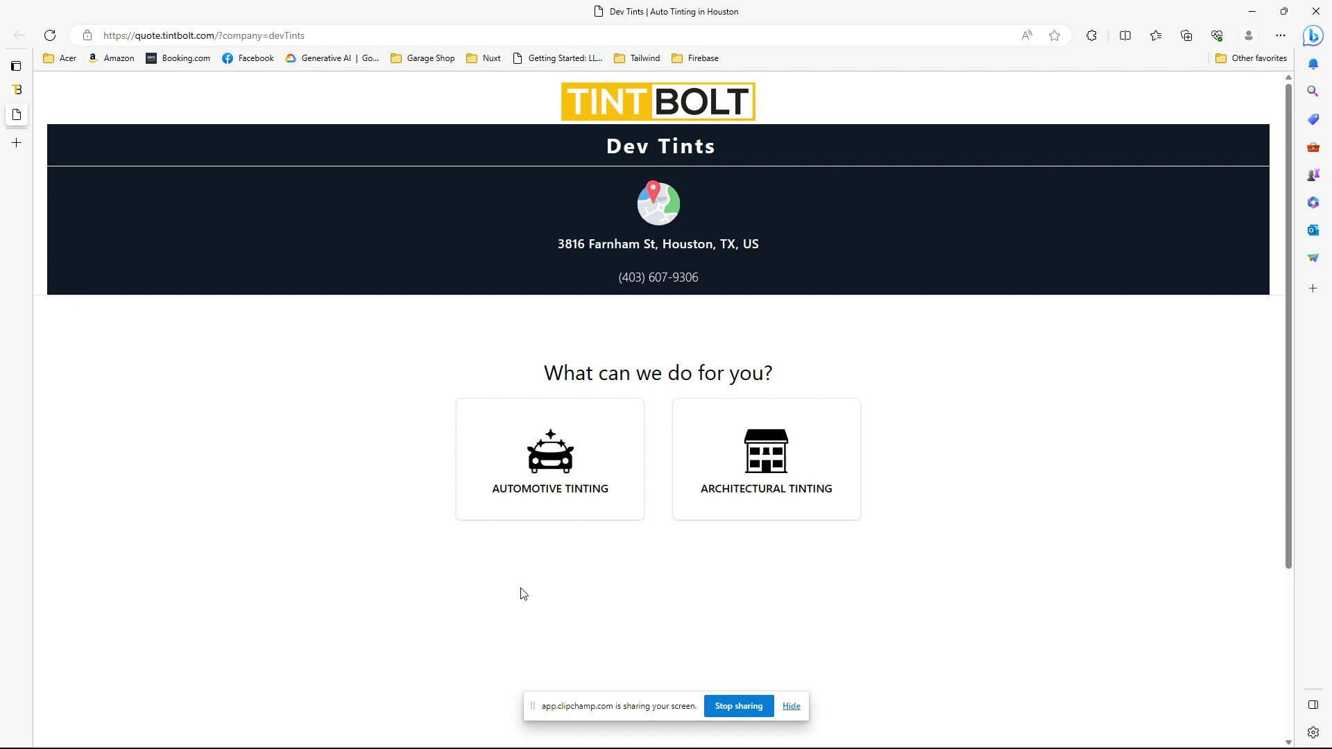
- Preview Automotive Tinting and the Architectural Tinting address form, then return to the dashboard tab
{"action": "left_click", "coordinate": [544, 479]}
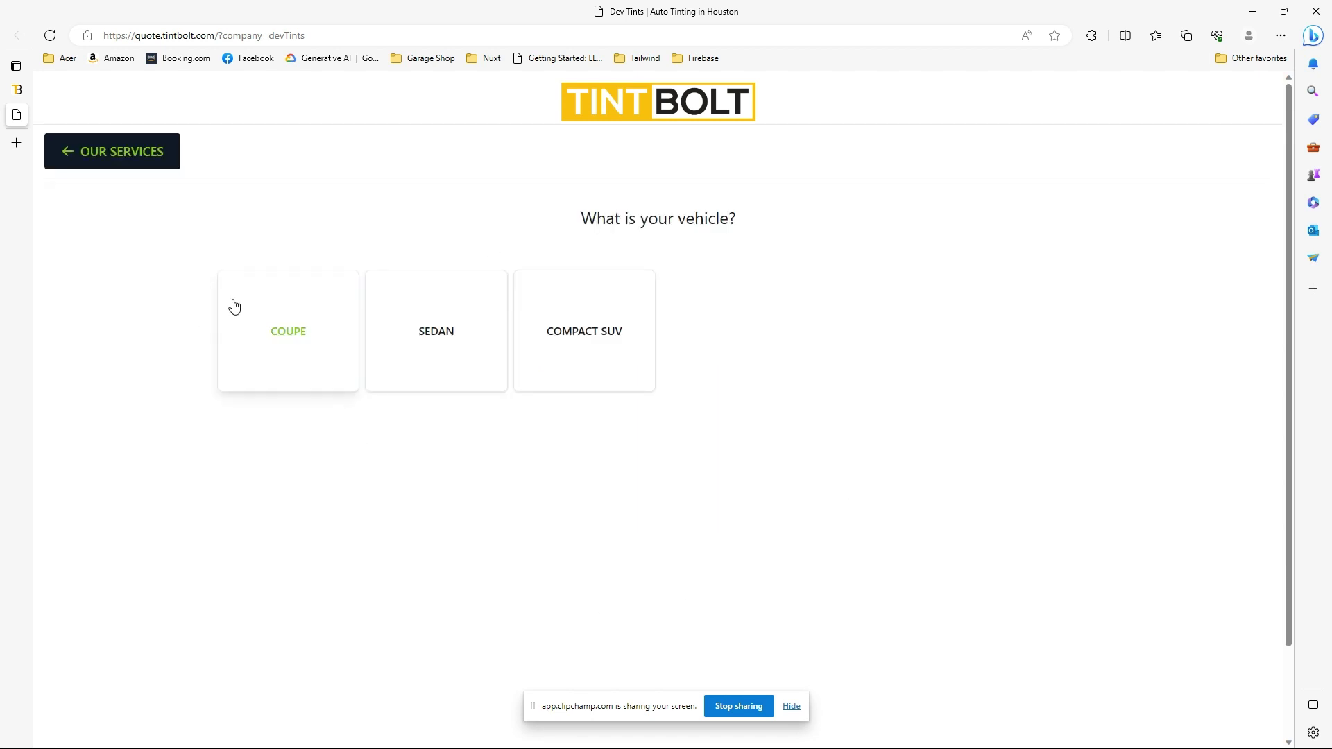
{"action": "left_click", "coordinate": [114, 152]}
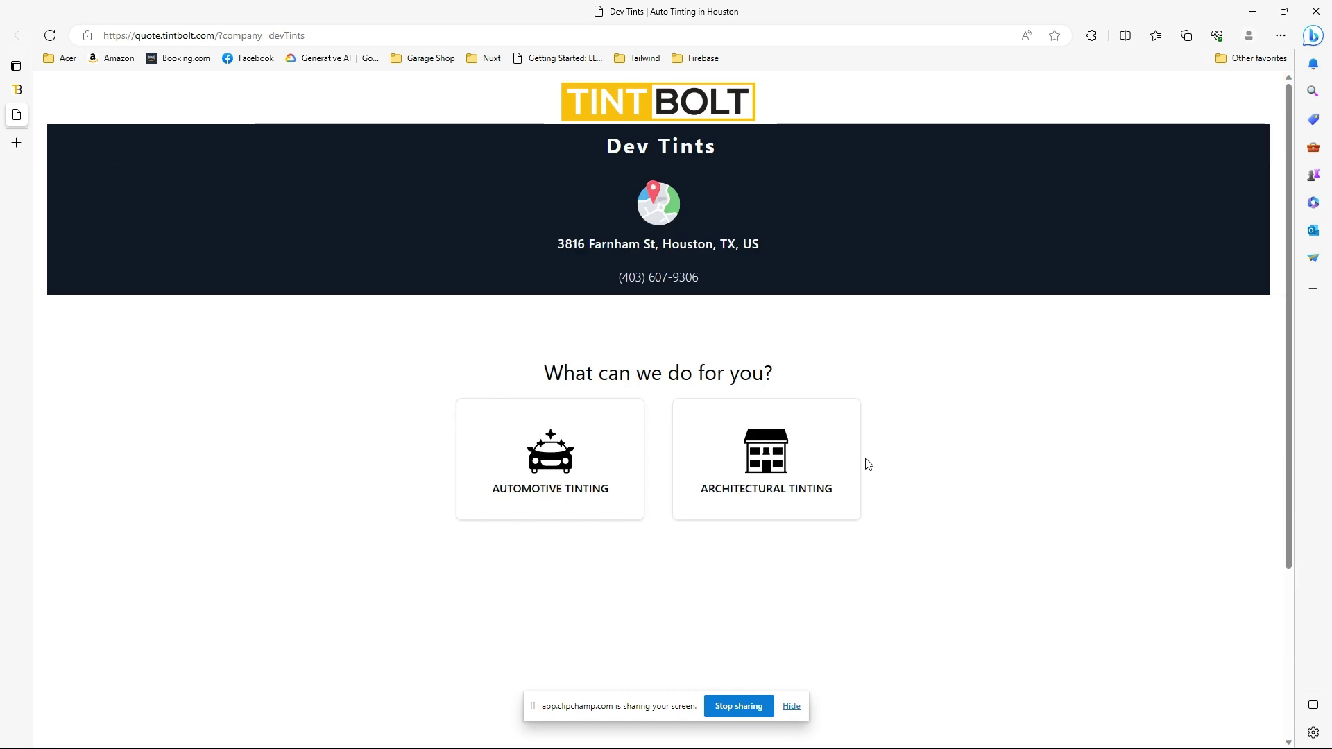
{"action": "left_click", "coordinate": [788, 457]}
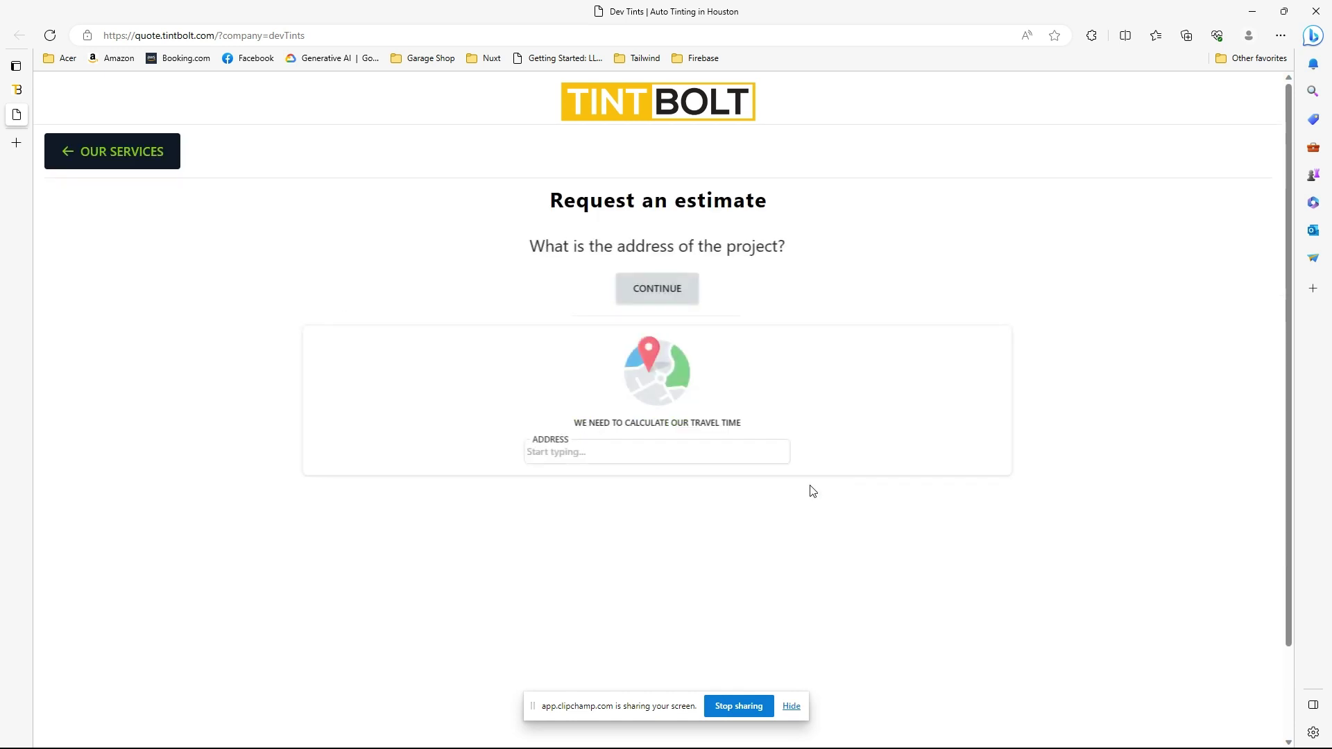
{"action": "left_click", "coordinate": [586, 454]}
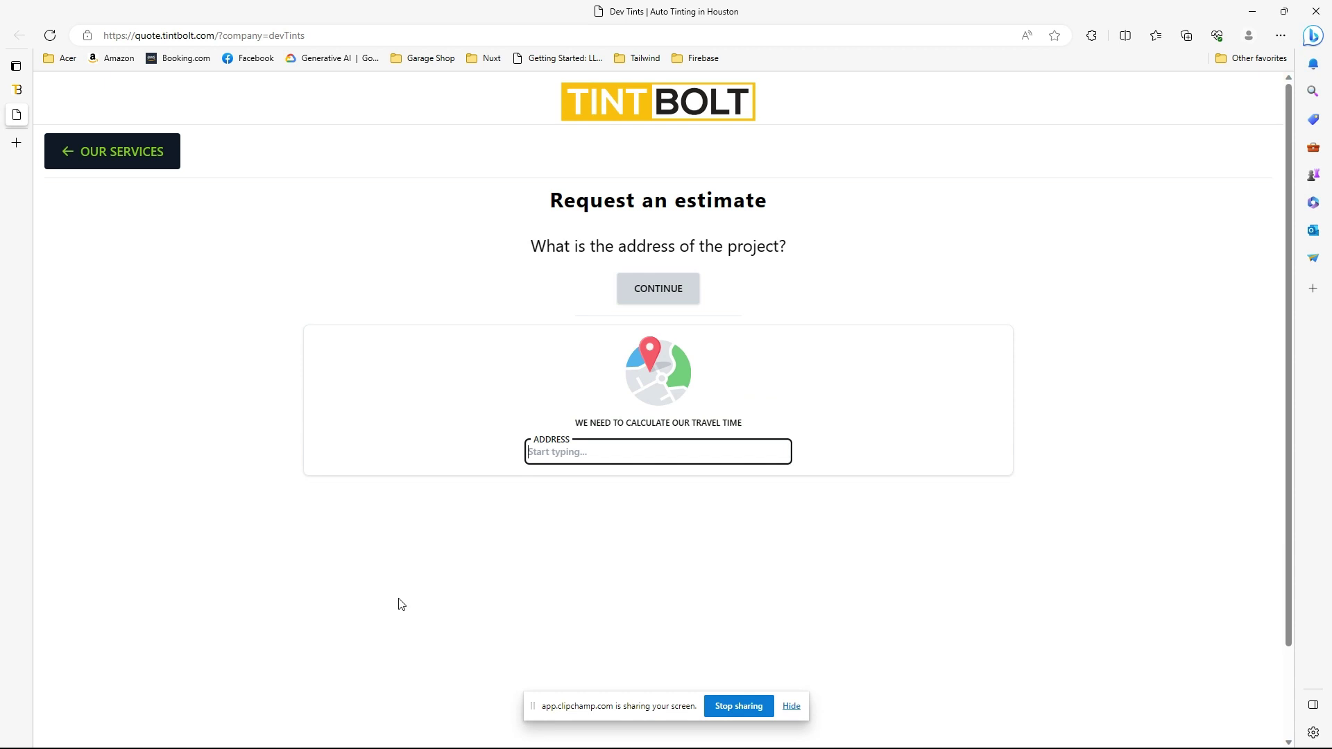
{"action": "left_click", "coordinate": [135, 165]}
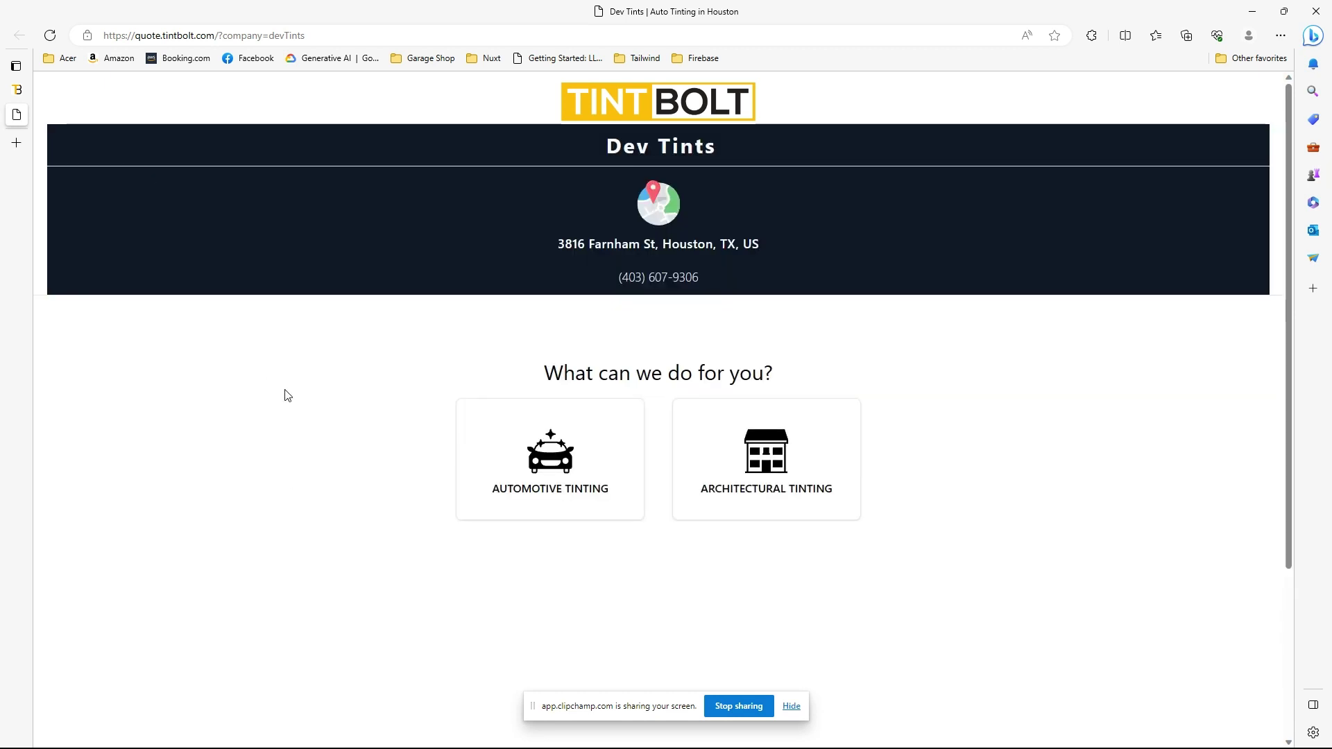
{"action": "left_click", "coordinate": [18, 90]}
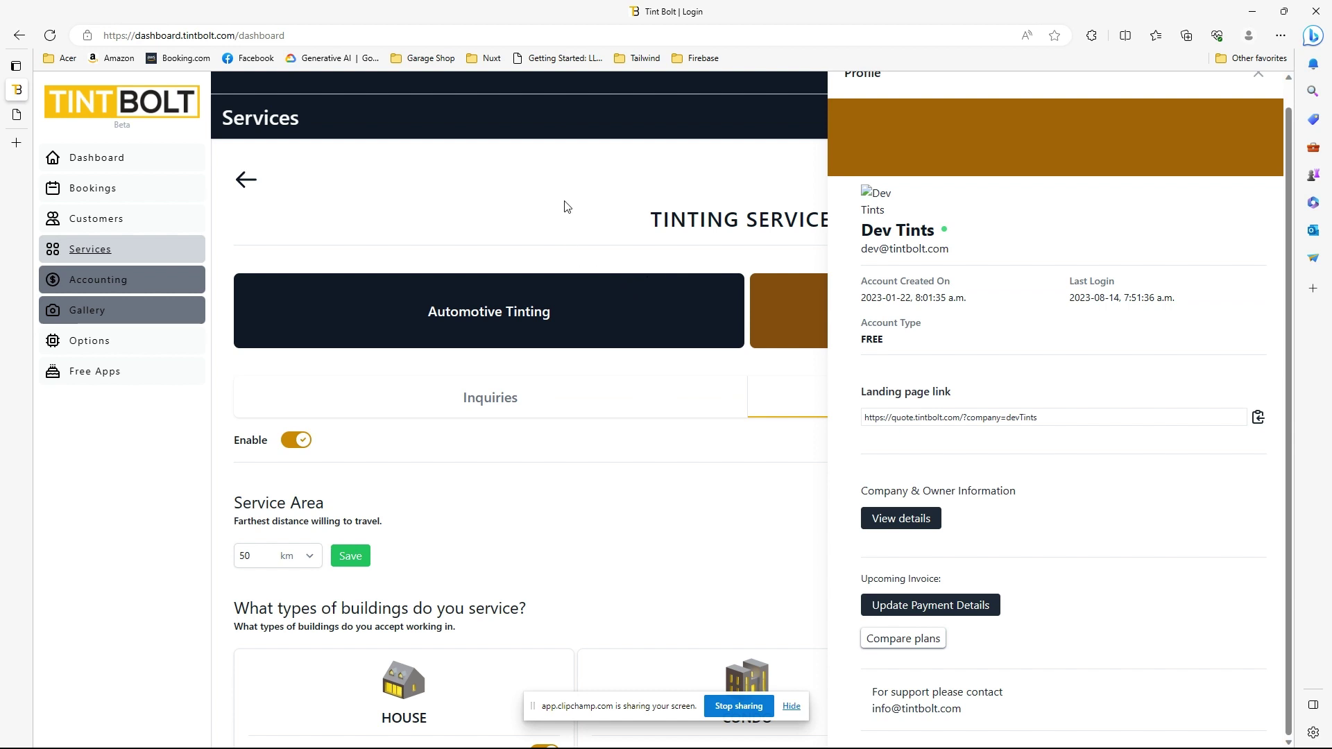
- Close the Profile side panel to reveal the Architectural Inquiries settings
{"action": "scroll", "coordinate": [1060, 316], "scroll_direction": "up", "scroll_amount": 1}
{"action": "left_click", "coordinate": [1258, 99]}
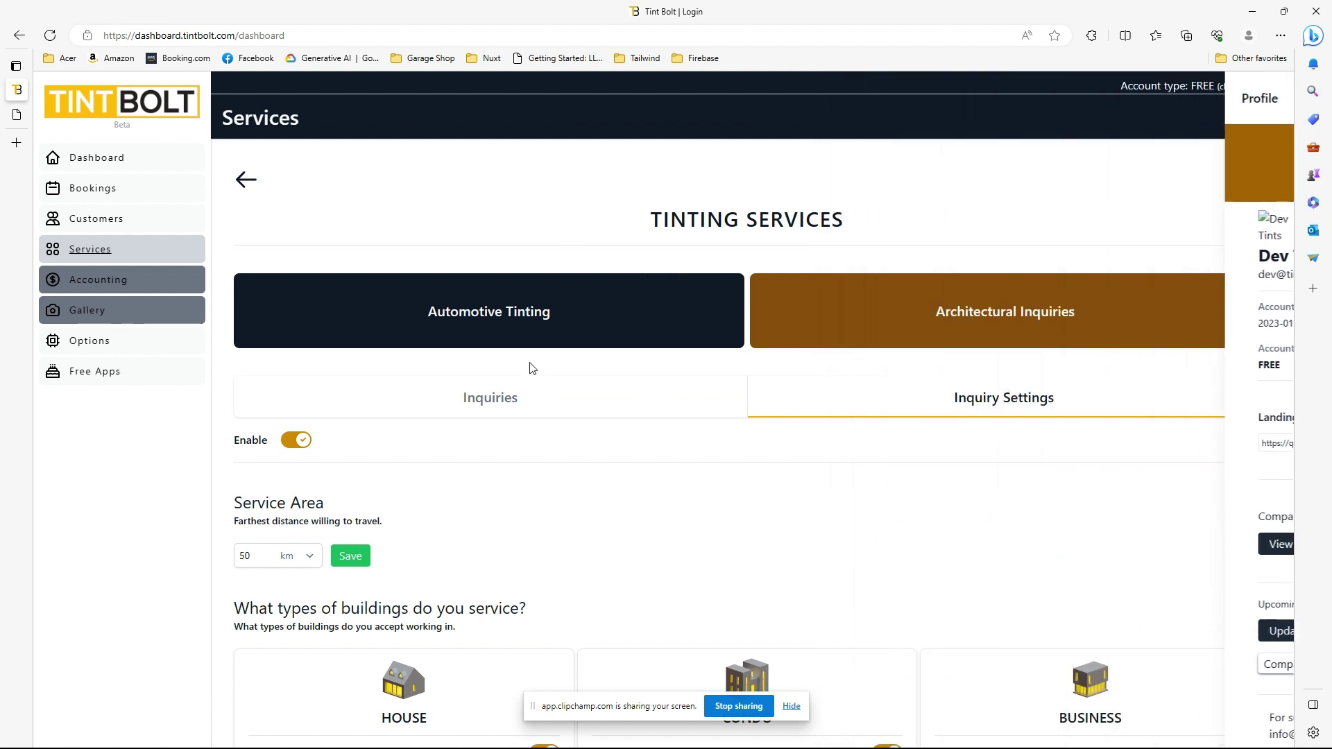